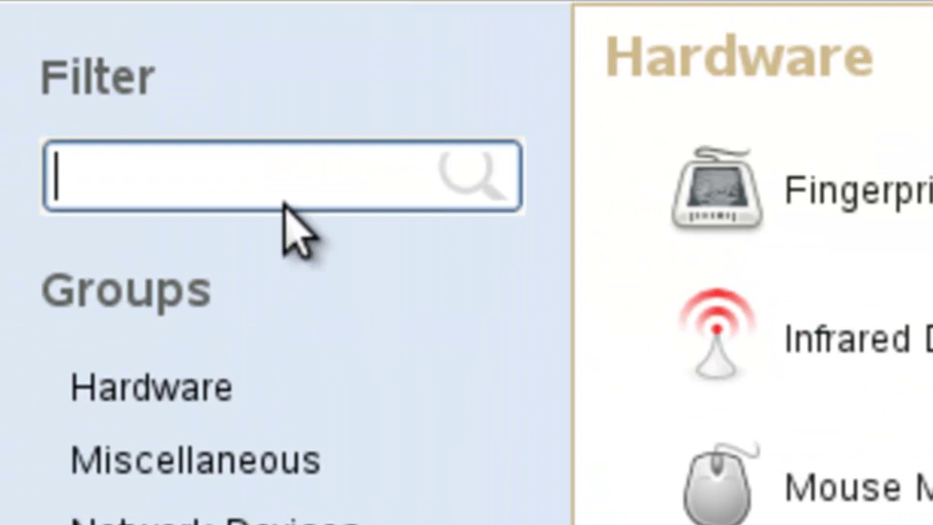
Open Installation Server via the 'install' filter and set the HTTP repository directory to /install
click(294, 183)
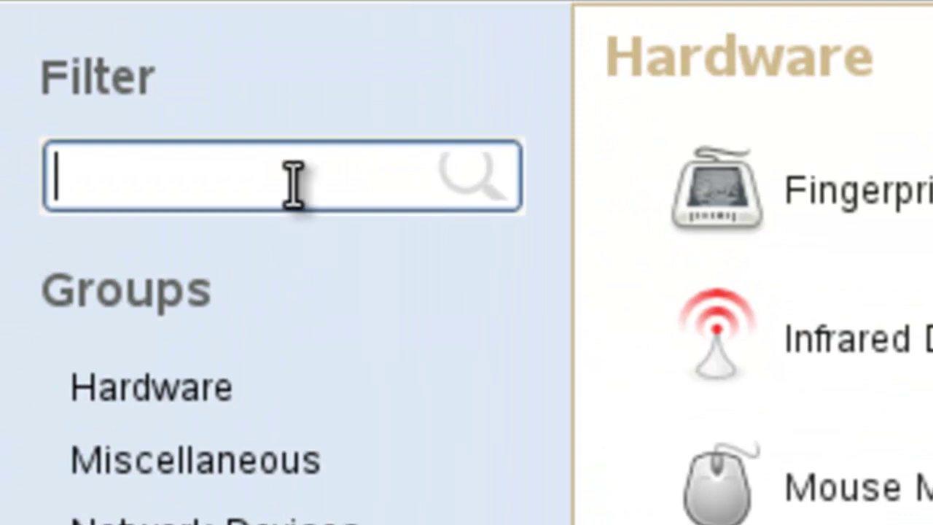
text(install)
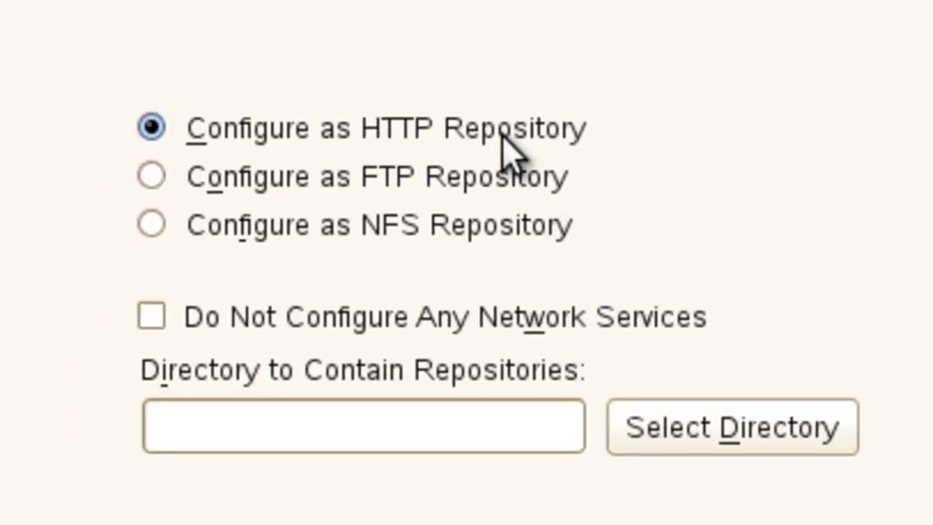
click(743, 437)
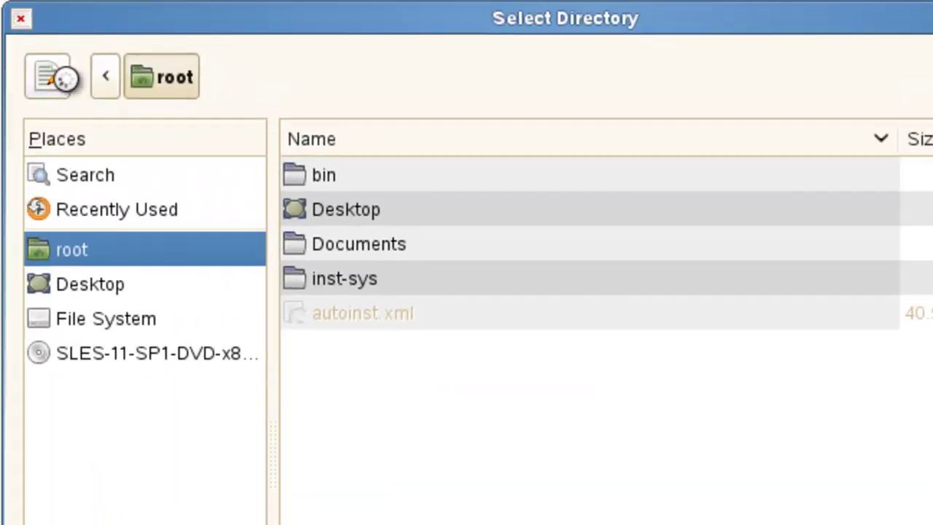
click(52, 76)
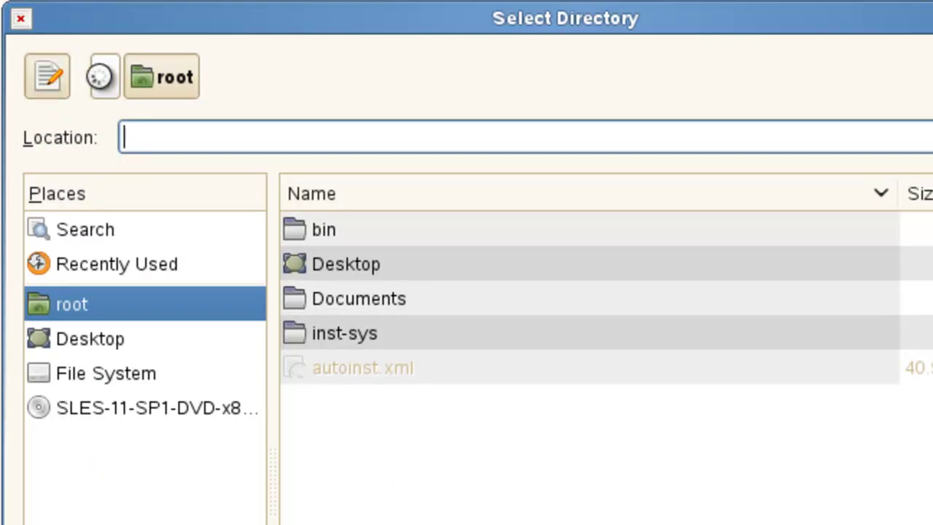
click(54, 77)
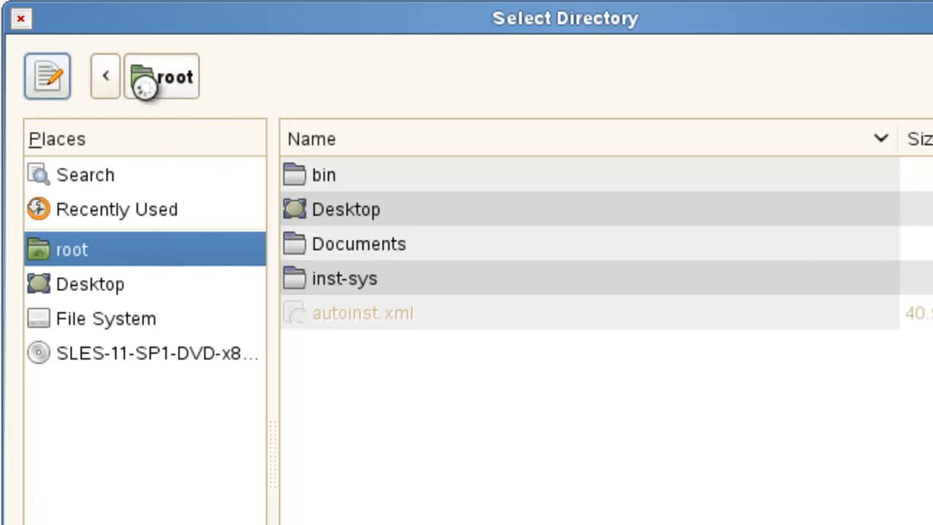
click(105, 76)
click(108, 77)
click(362, 293)
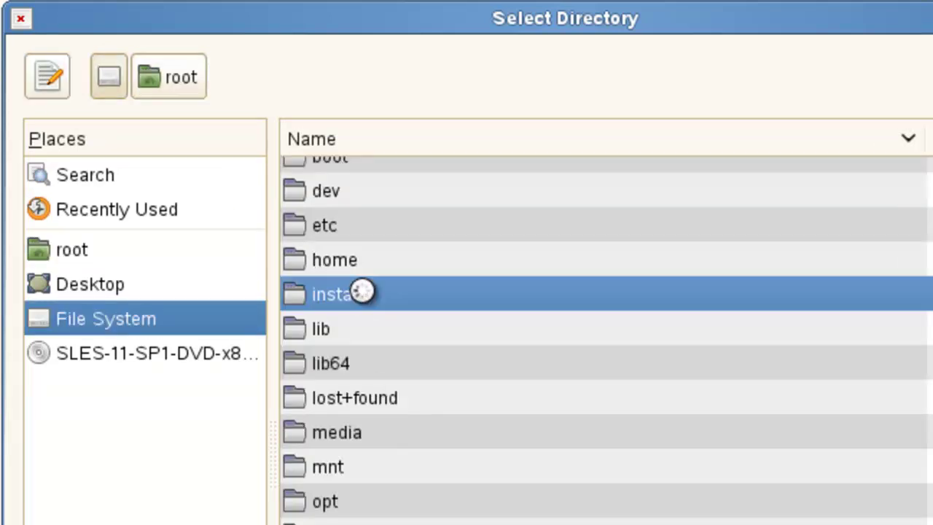
key(Return)
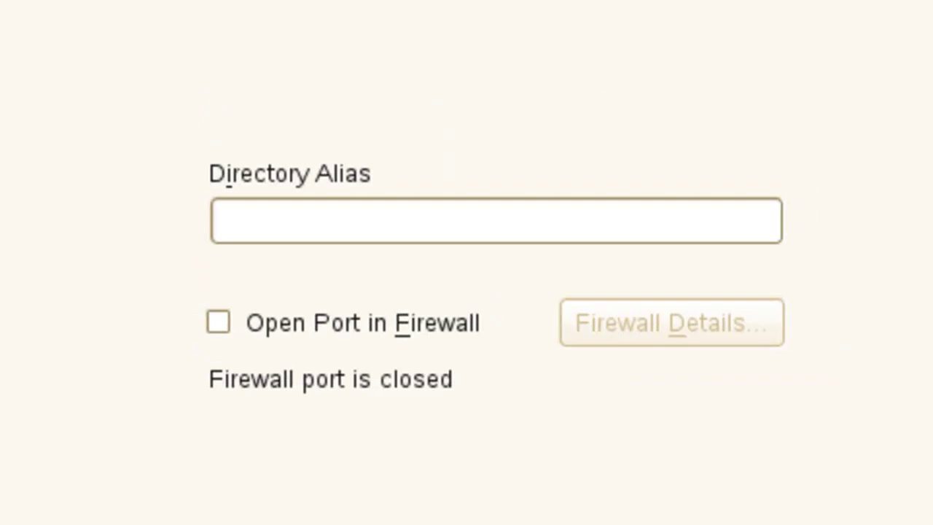
Install the required web server packages, set directory alias 'install', and open the HTTP firewall port
click(618, 347)
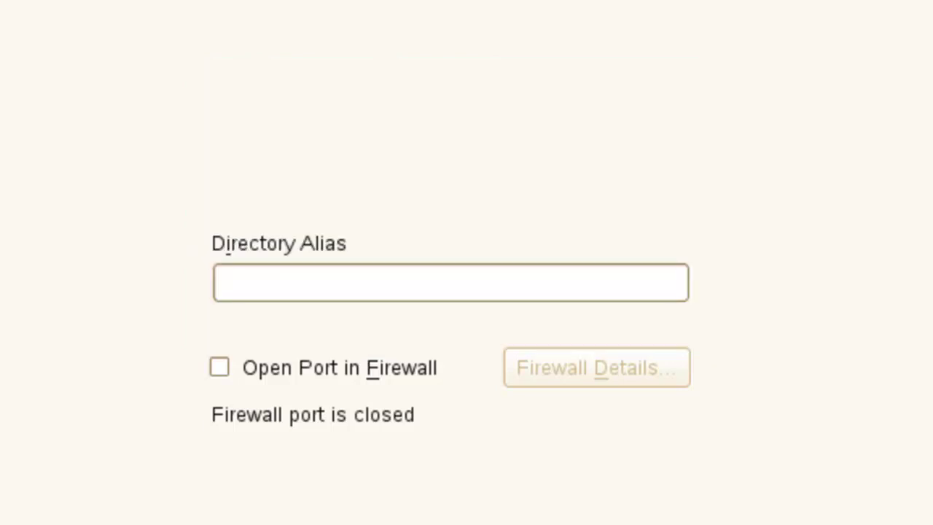
click(462, 280)
text(i)
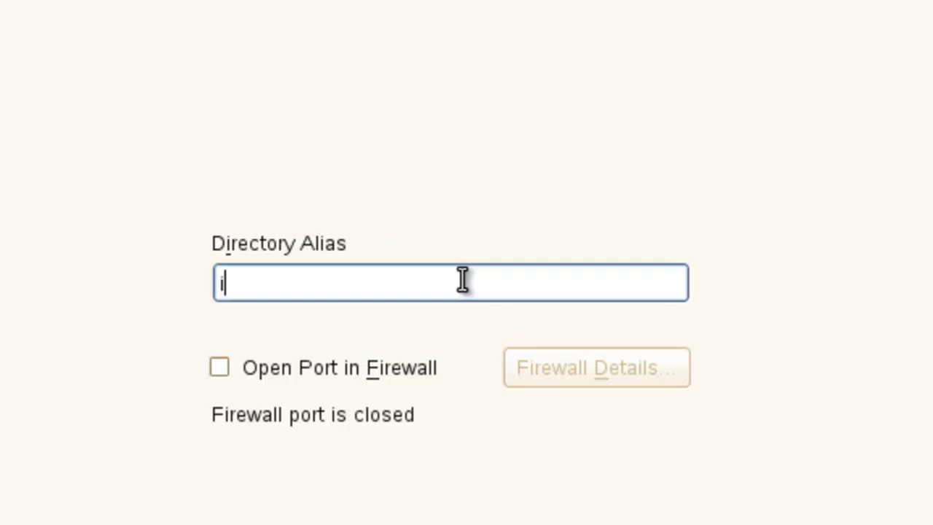
text(nstall)
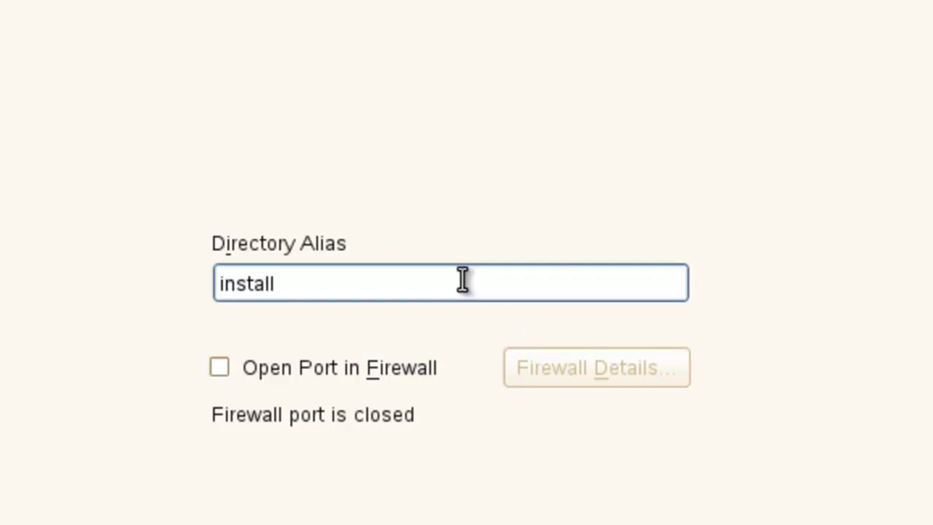
click(340, 370)
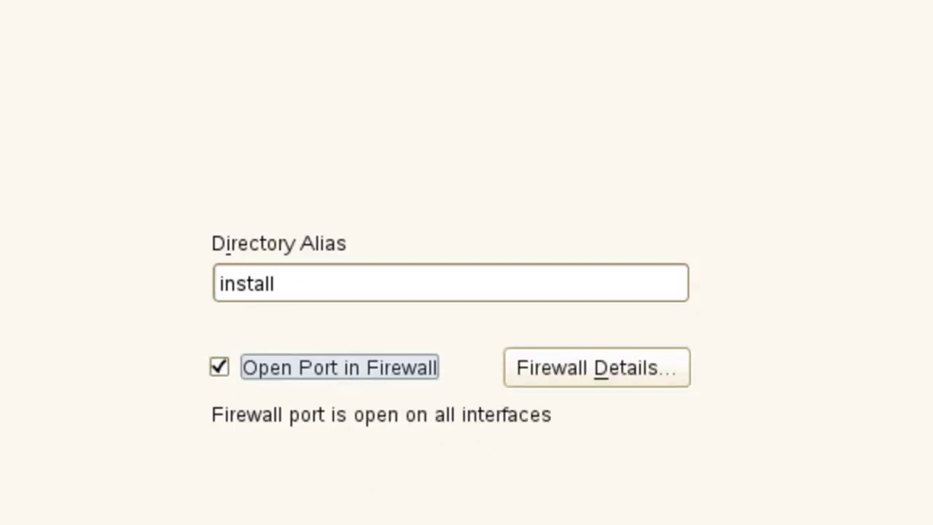
key(Tab)
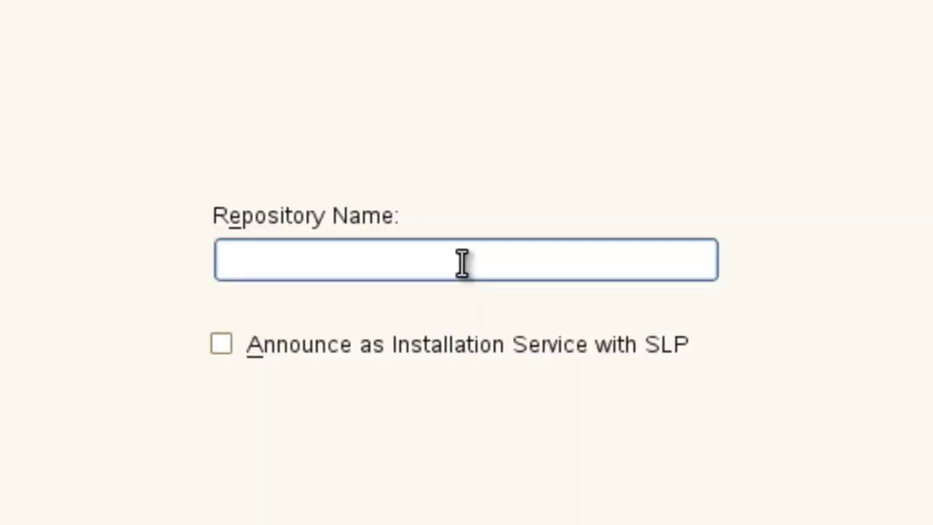
Enter 'sles11' as the repository name, correcting the typo, and proceed to source medium selection
text(sles11)
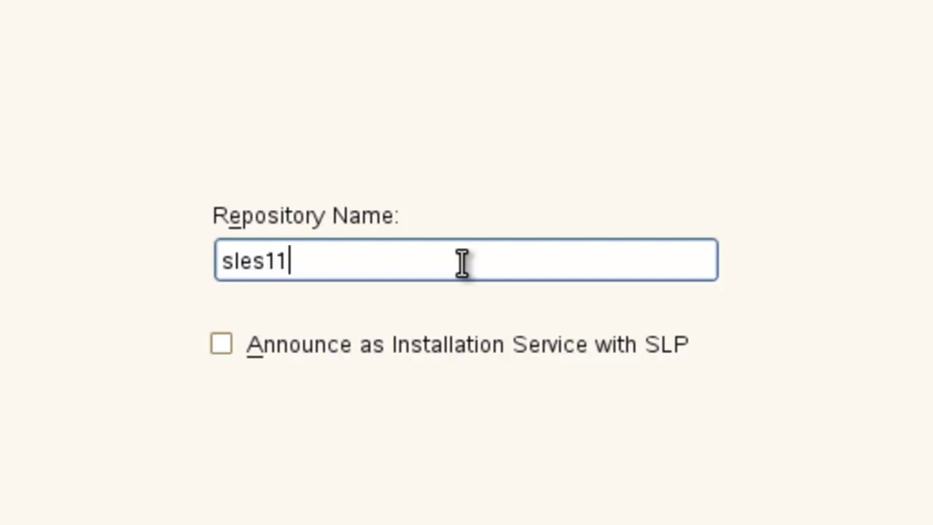
text(_64)
key(BackSpace)
key(BackSpace)
key(BackSpace)
key(BackSpace)
text(1)
key(Tab)
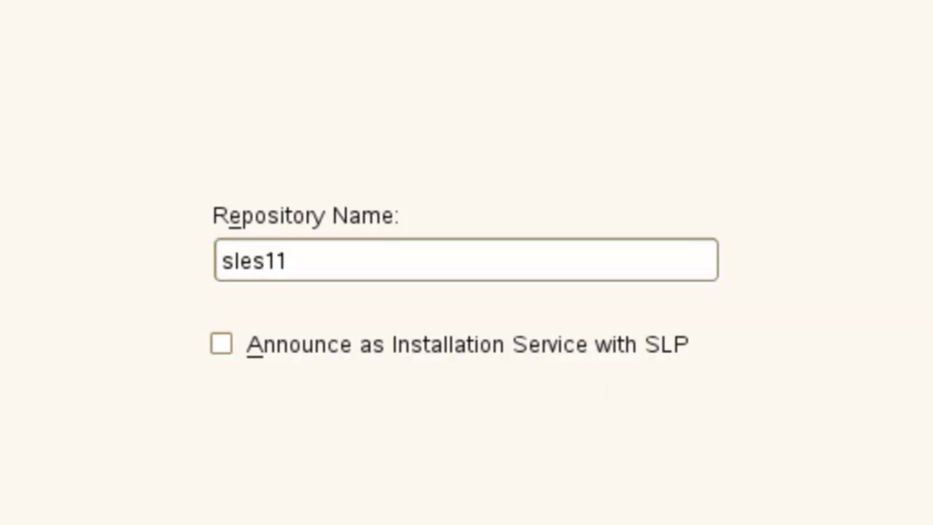
key(alt+n)
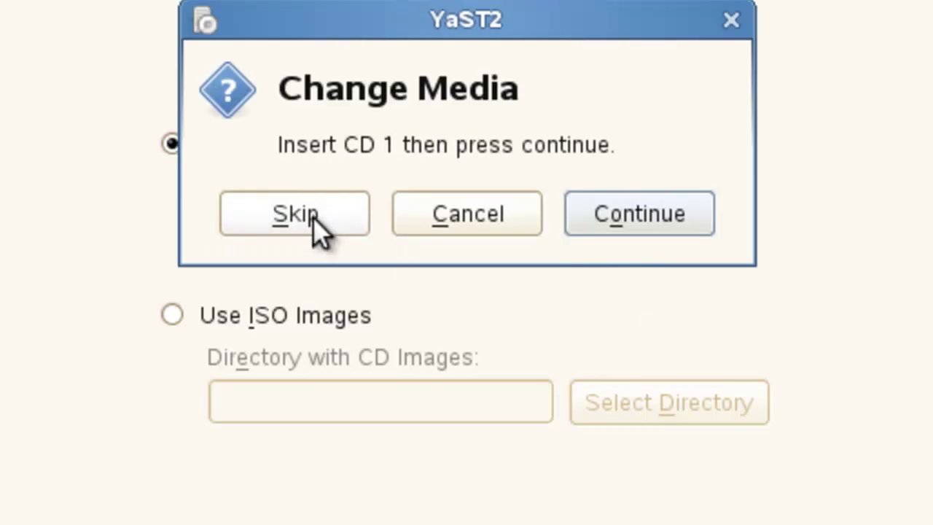
Confirm the DVD is inserted in the Change Media dialog so copying begins
click(668, 225)
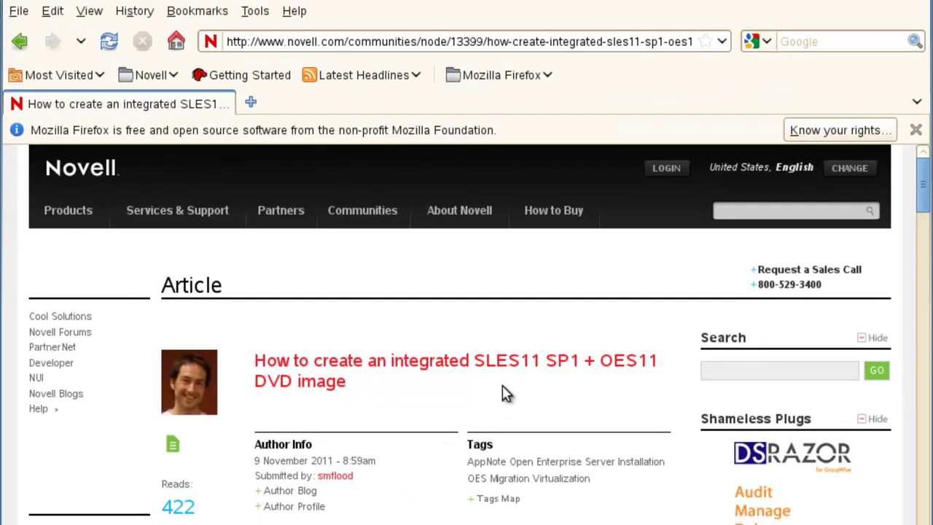
scroll(506, 393, down, 1)
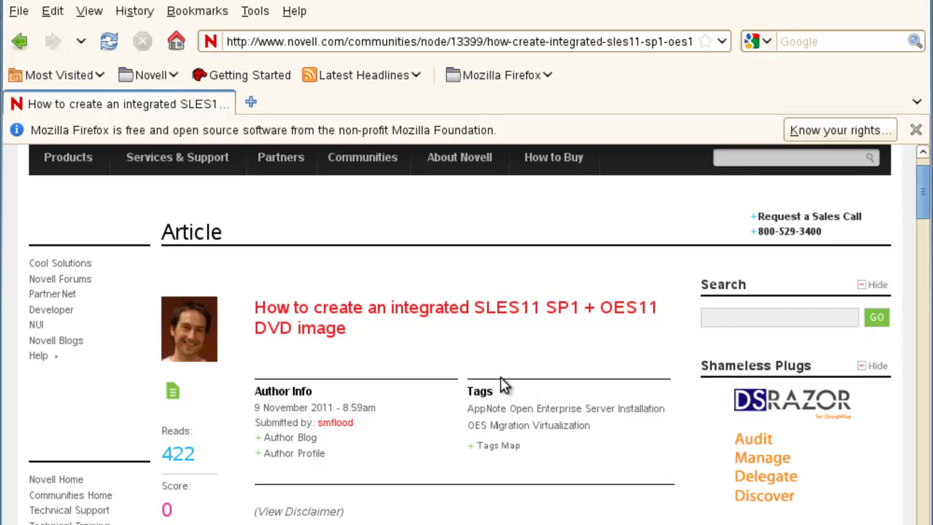
scroll(535, 390, up, 1)
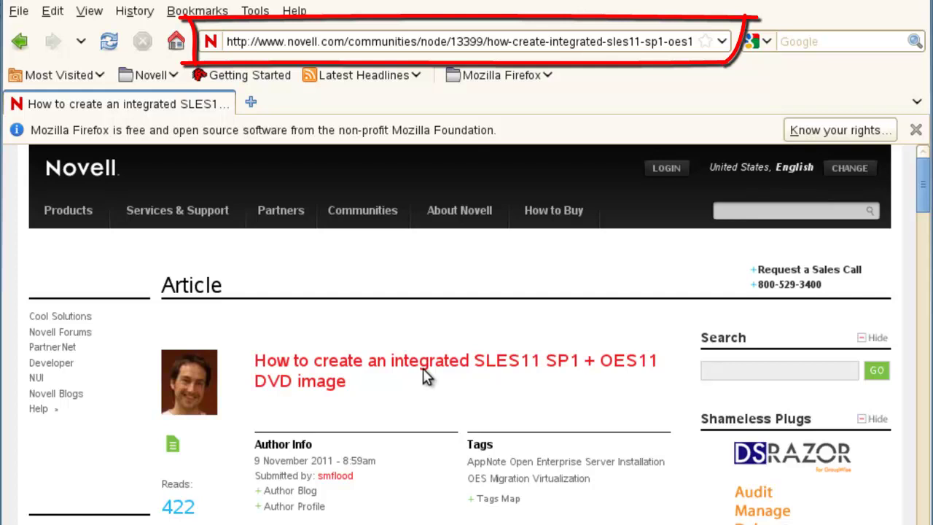
scroll(422, 369, down, 3)
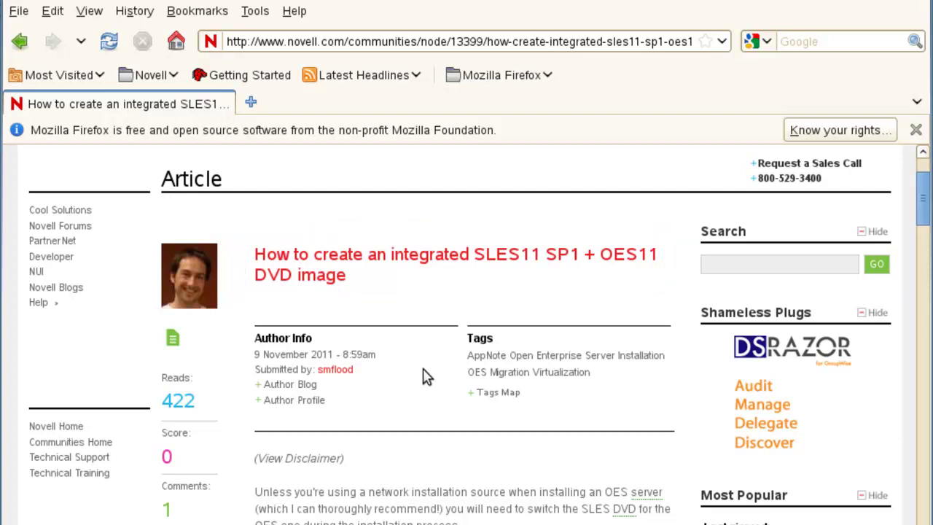
drag(425, 376, 255, 337)
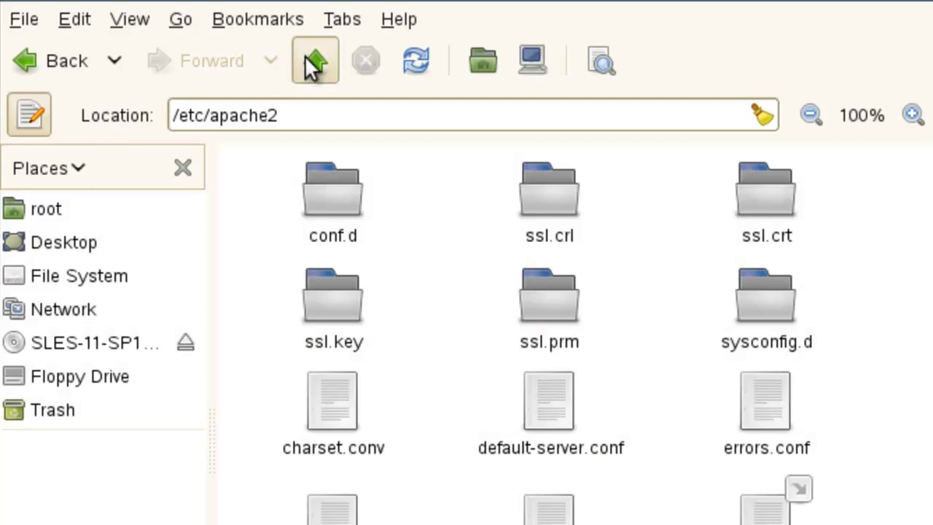
Browse from /etc to /install/sles11/CD1 to check the copied DVD files, then return to sles11
click(306, 60)
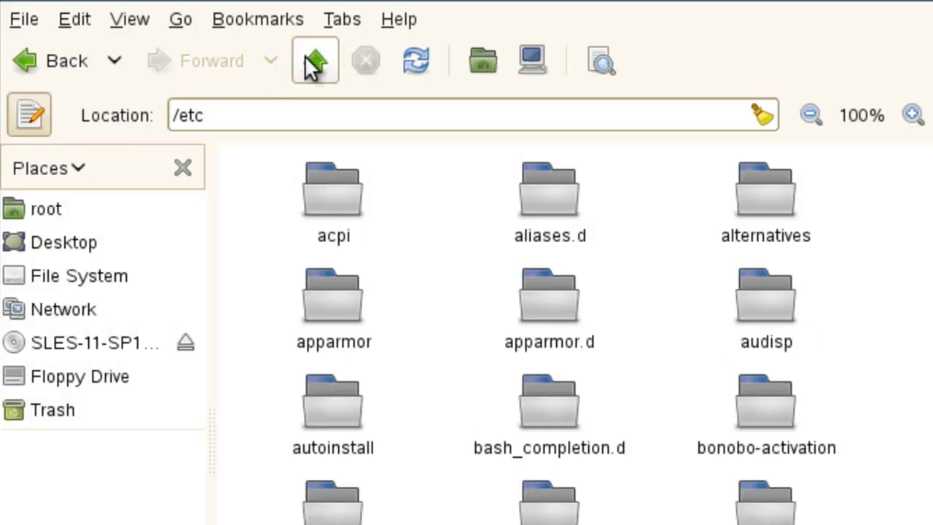
click(306, 60)
click(560, 306)
double_click(559, 306)
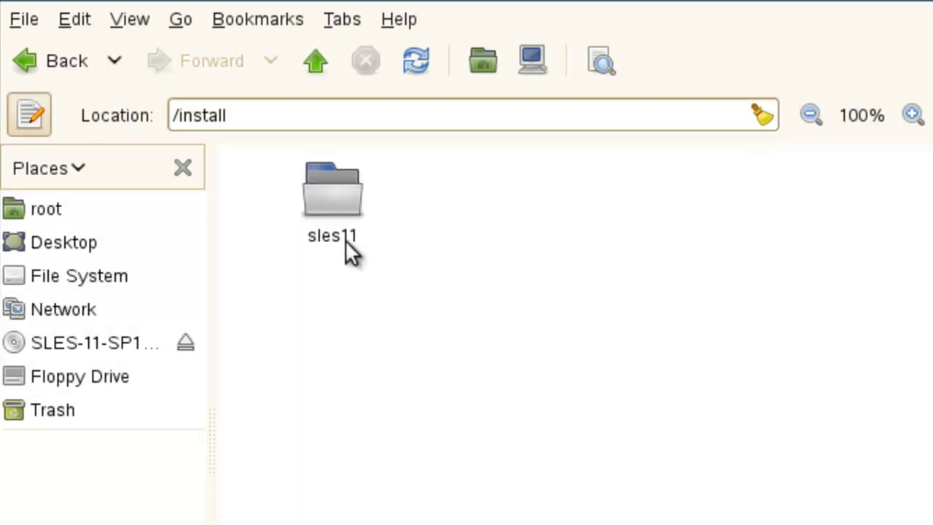
click(339, 201)
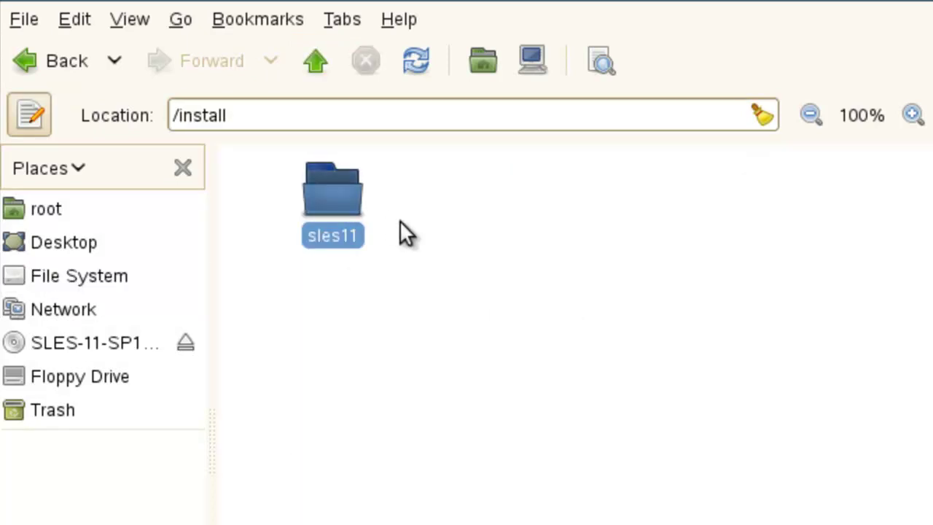
double_click(336, 200)
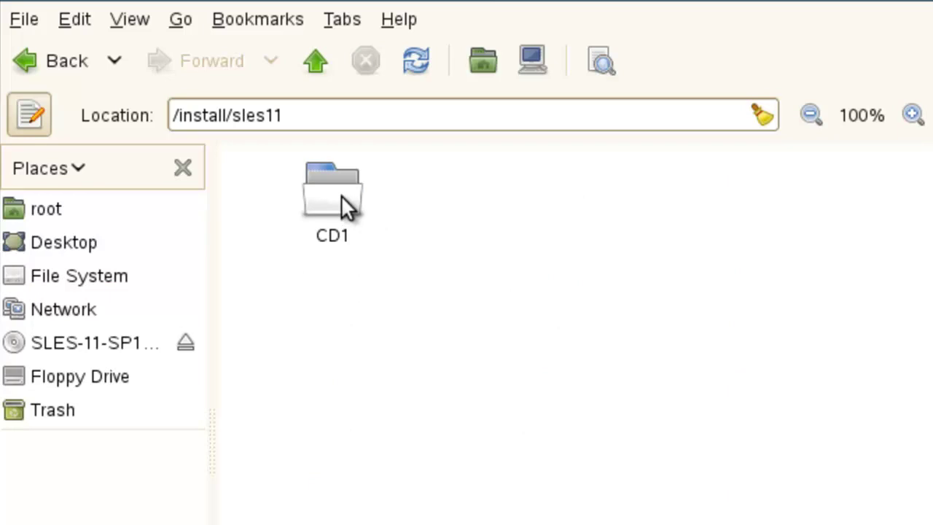
double_click(341, 195)
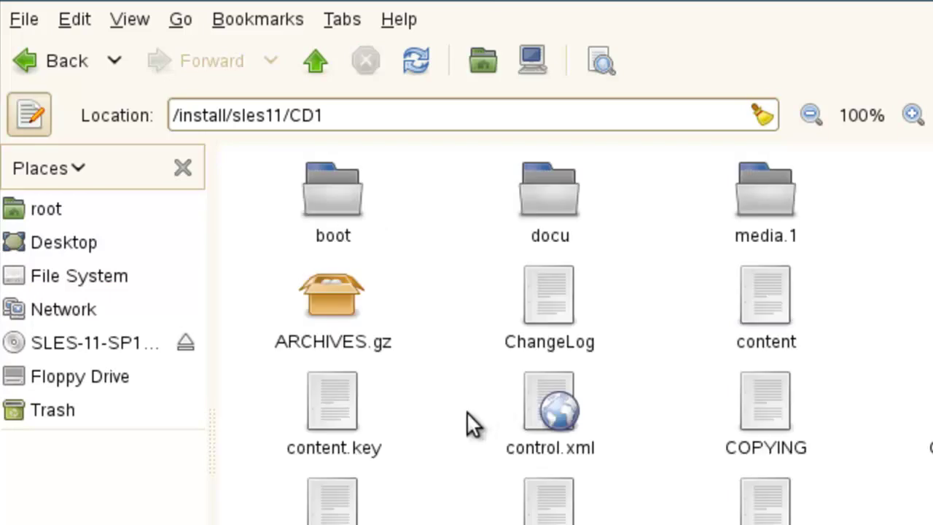
click(314, 58)
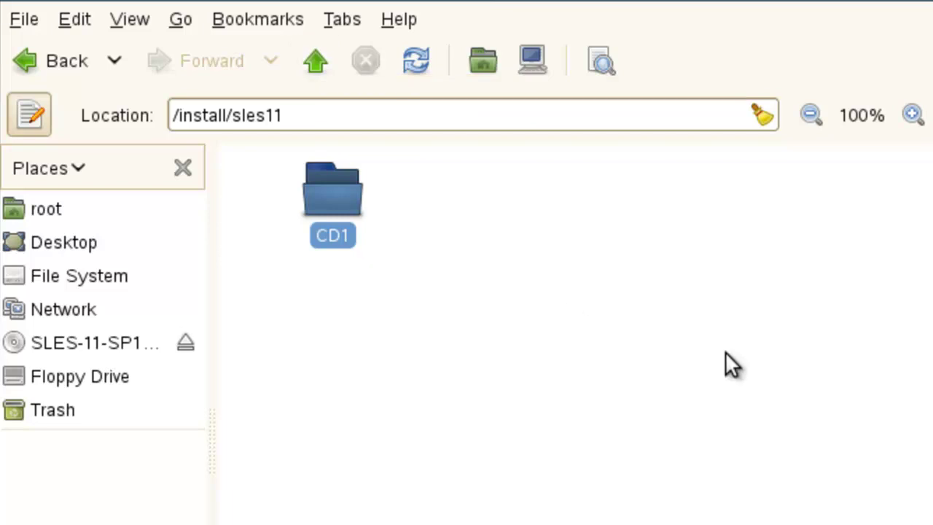
click(299, 117)
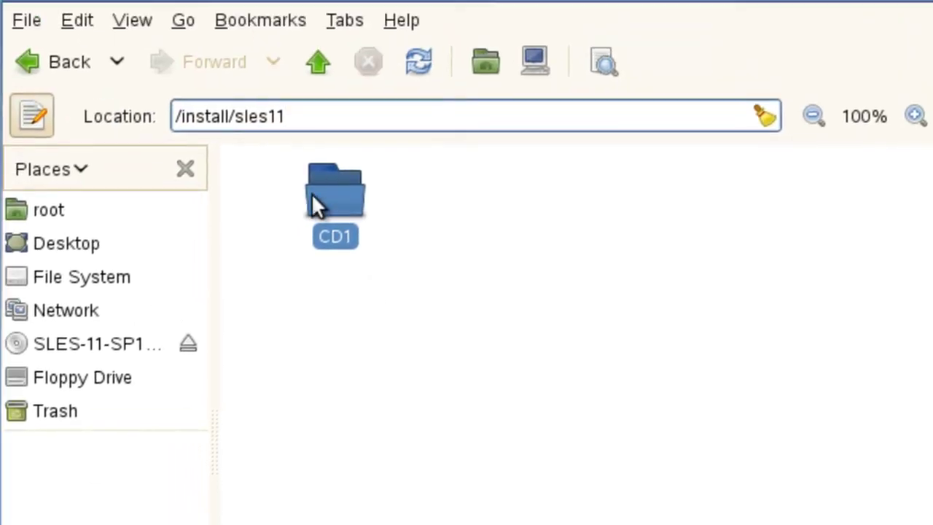
Move boot, docu, media.1, ChangeLog and the other CD1 files into /install/sles11, then delete CD1
double_click(338, 190)
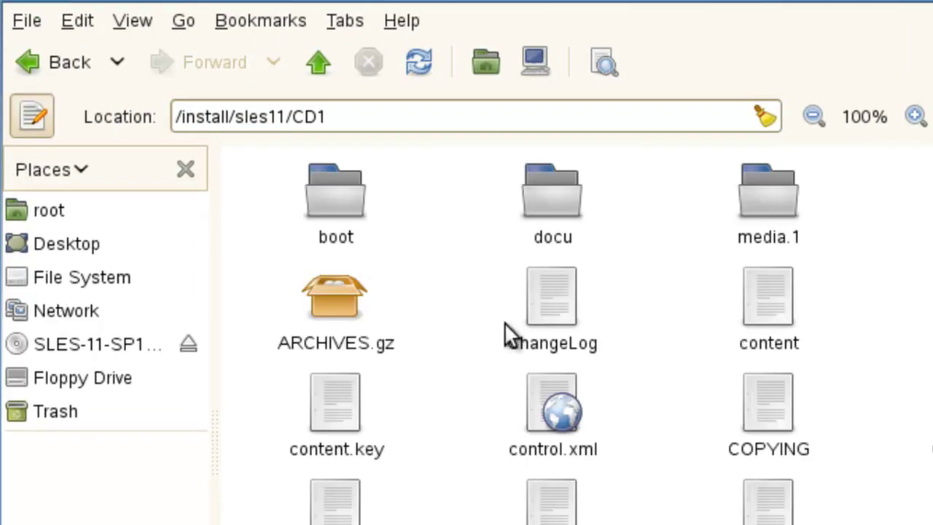
key(ctrl+a)
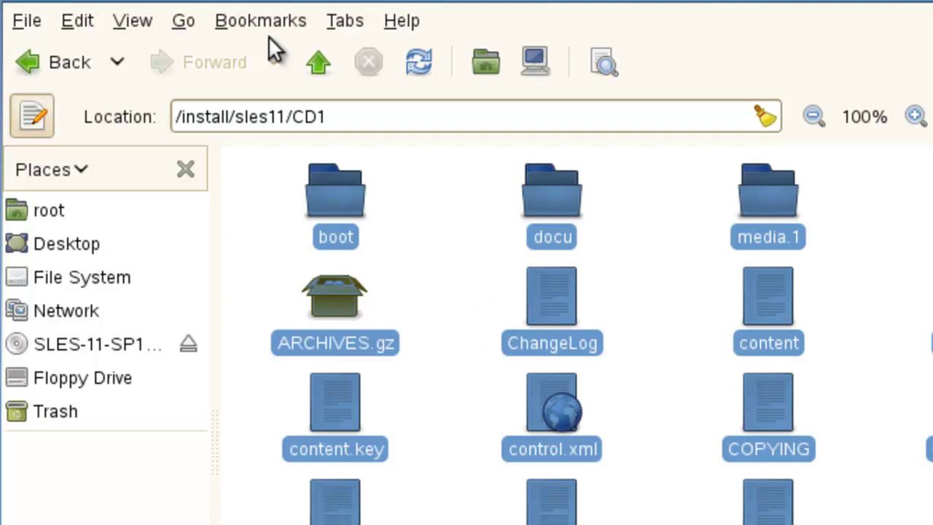
click(315, 61)
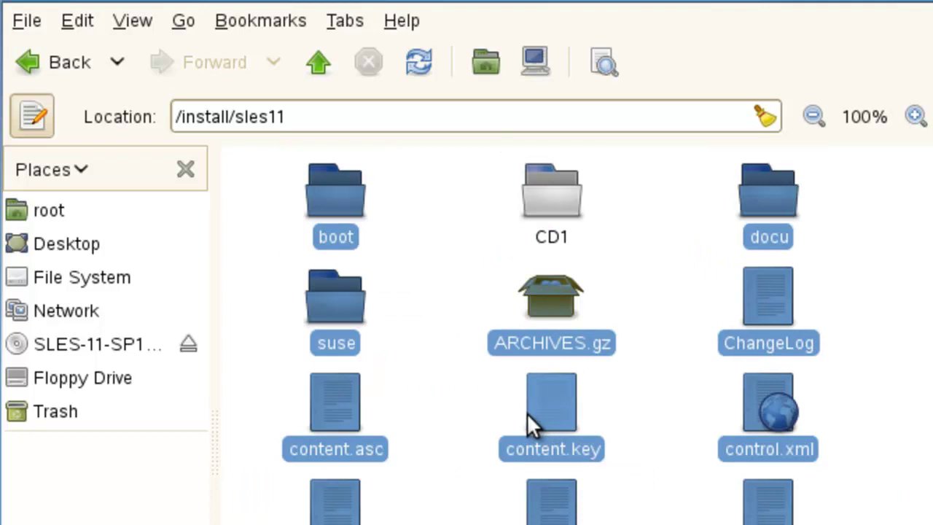
click(552, 200)
key(Delete)
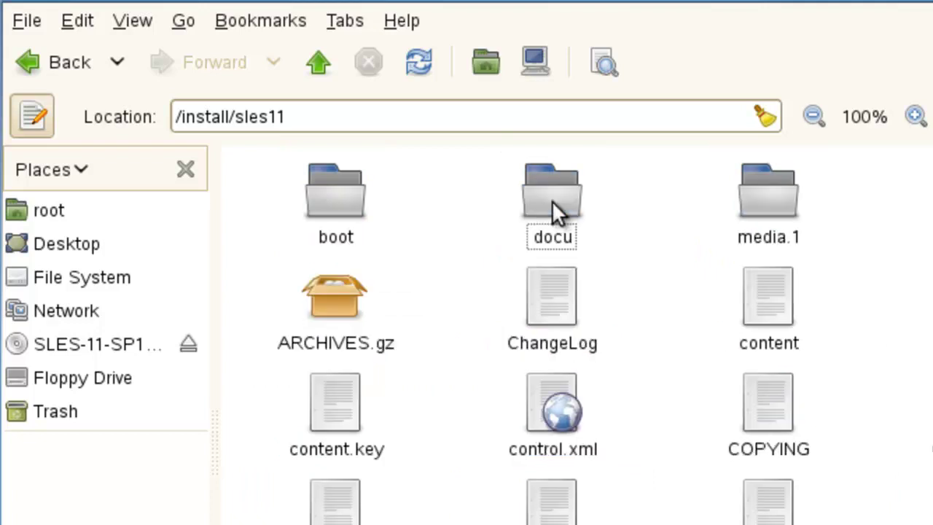